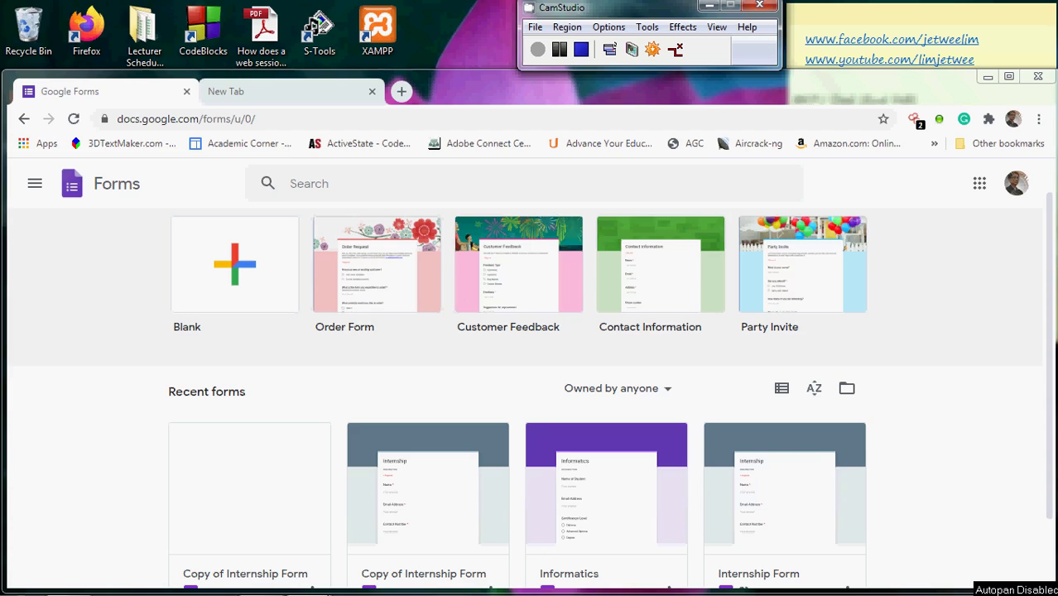
Create a blank form and replace 'Untitled form' with the person's name as its title
click(241, 274)
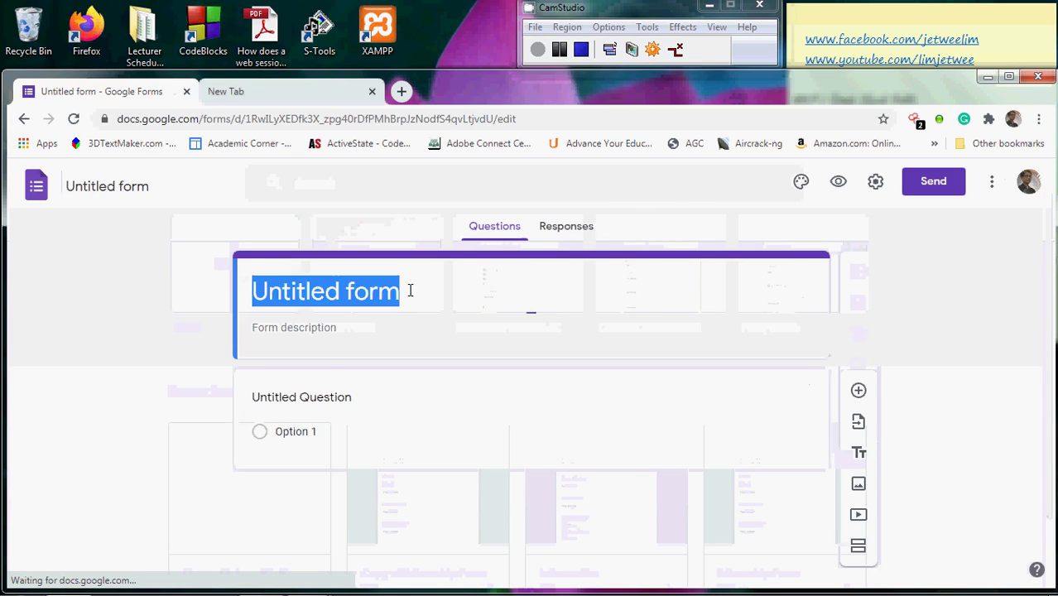
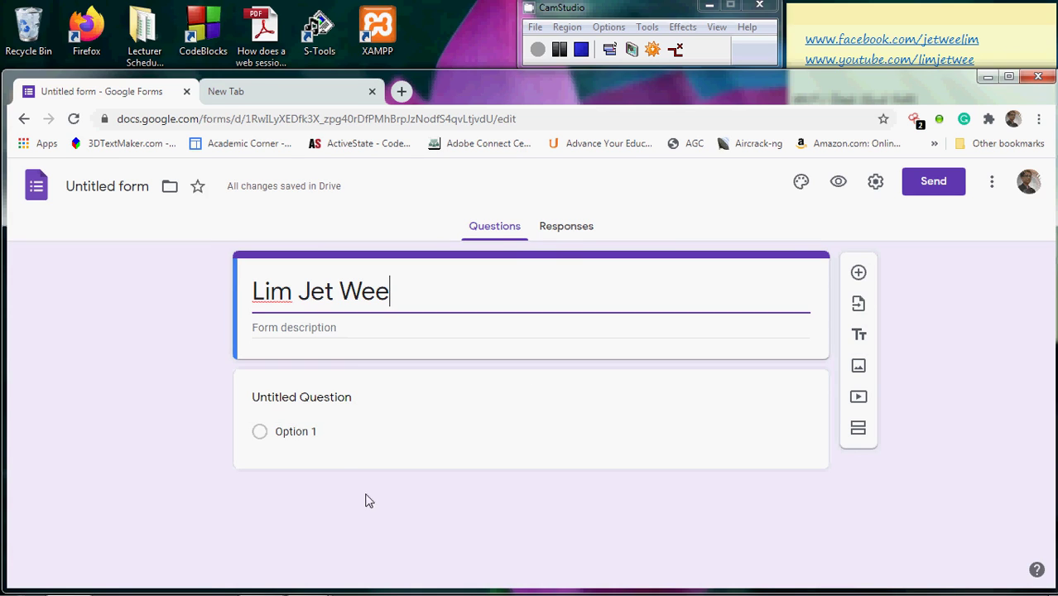
Add a second choice, Option 2, to the default multiple-choice question
click(336, 438)
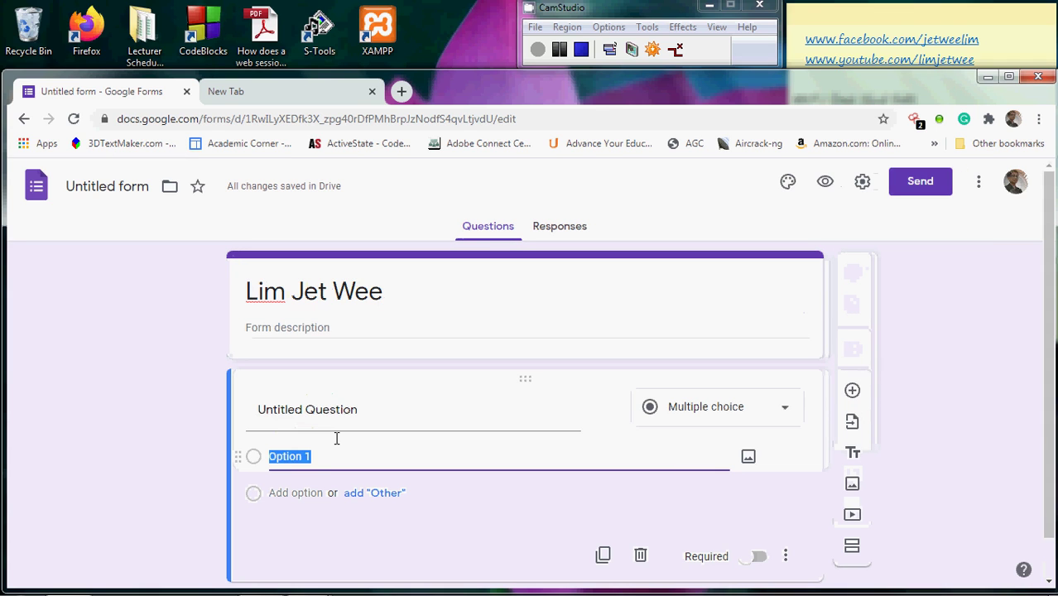
click(322, 492)
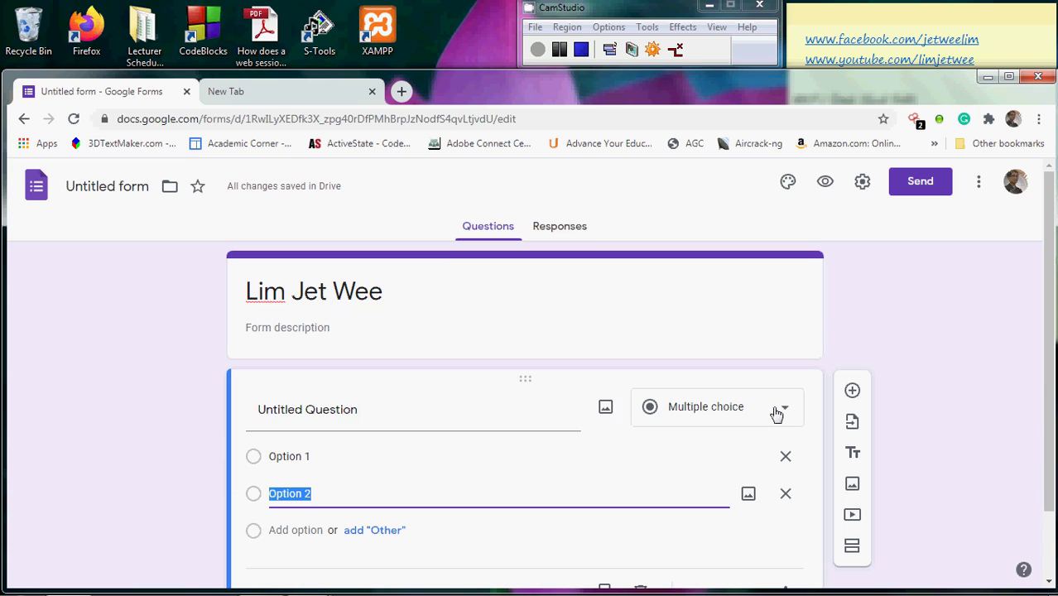
Add a section after the question and retitle it 'Option 1 Section'
scroll(1050, 318, down, 1)
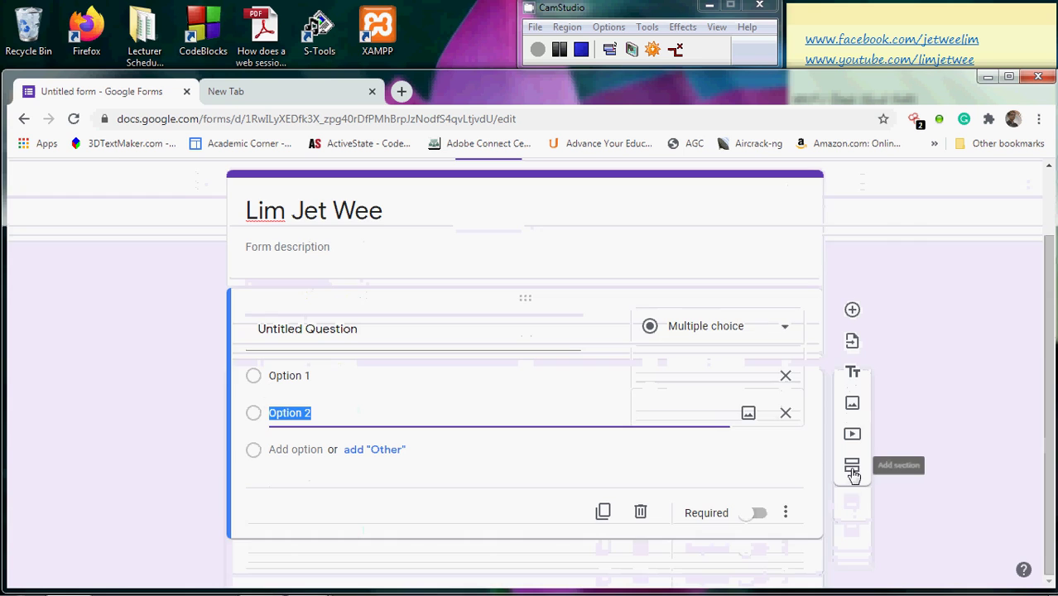
click(852, 469)
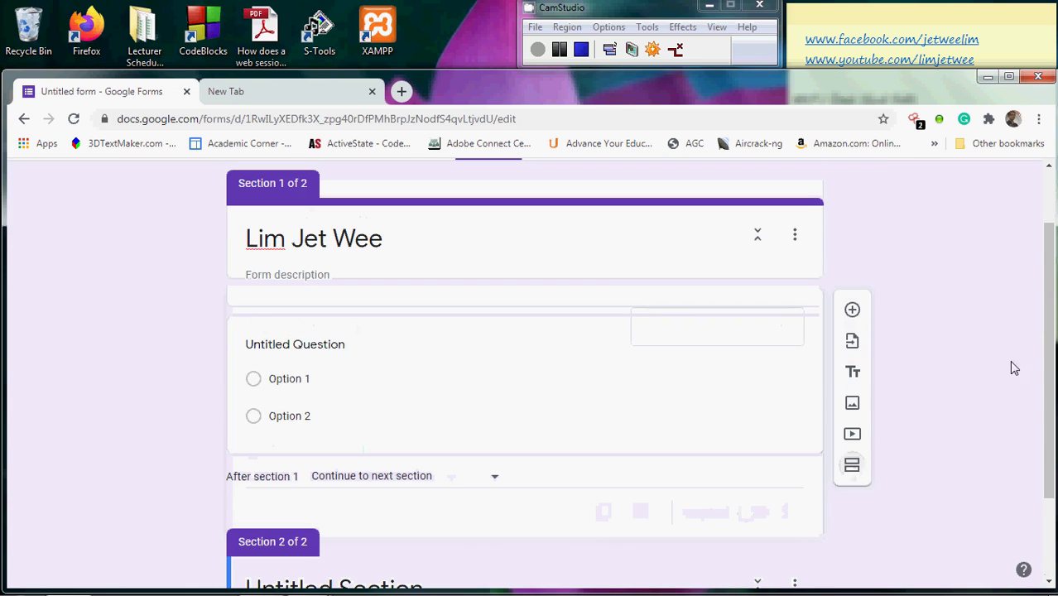
scroll(1051, 372, down, 1)
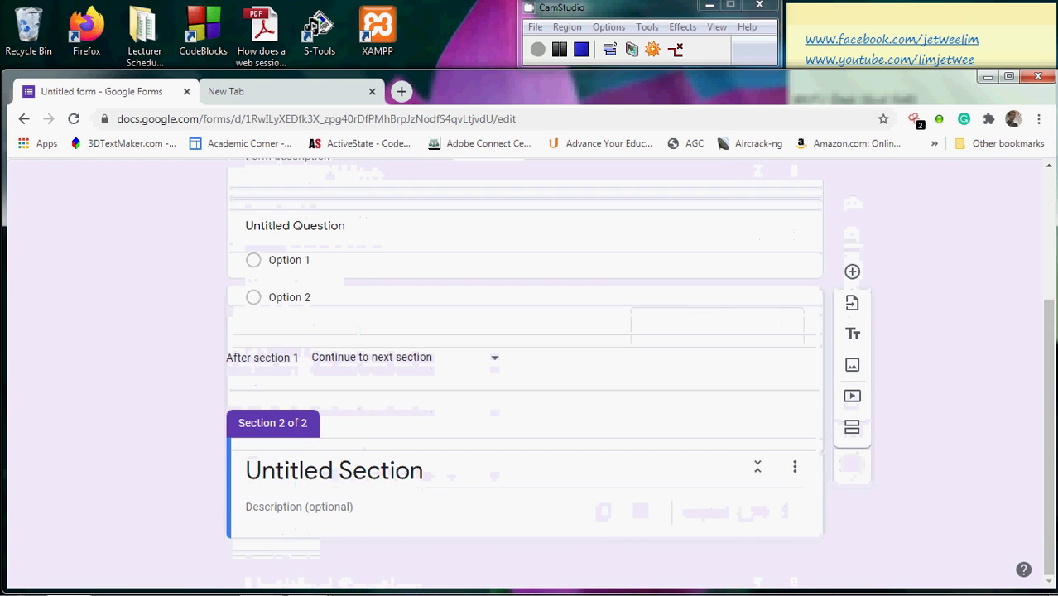
click(291, 469)
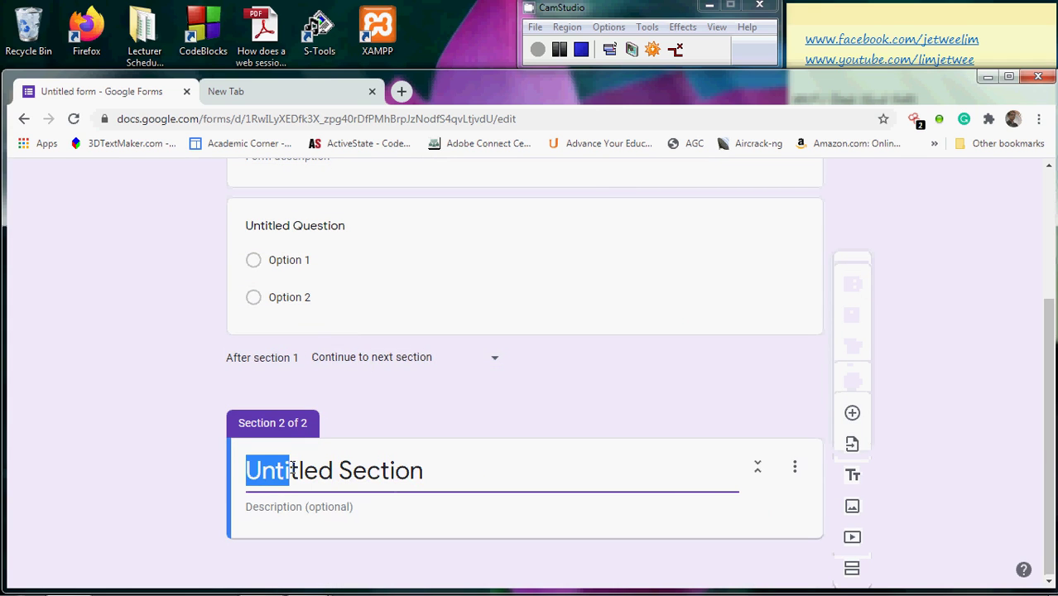
key(Delete)
key(Delete)
key(Delete)
key(Delete)
key(Delete)
key(Delete)
key(Delete)
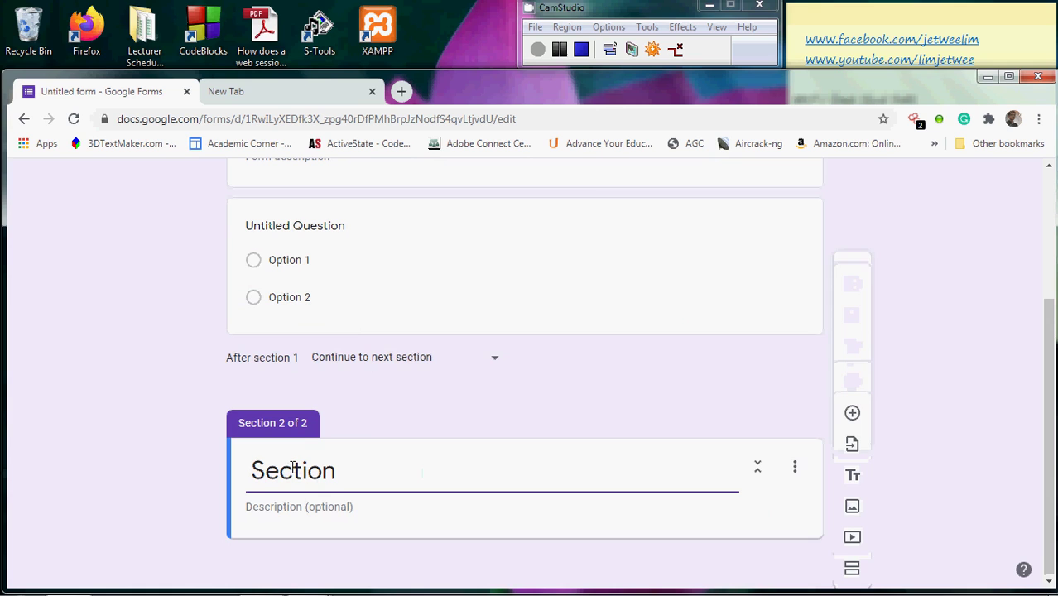
text(Option 1)
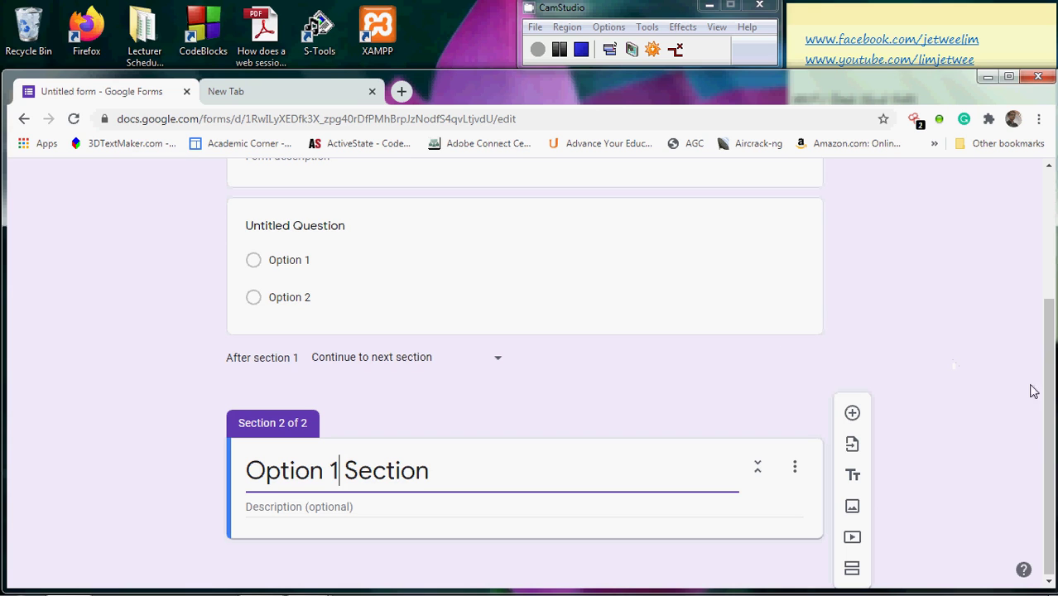
Add a third section and retitle it 'Option 2 Section'
click(853, 569)
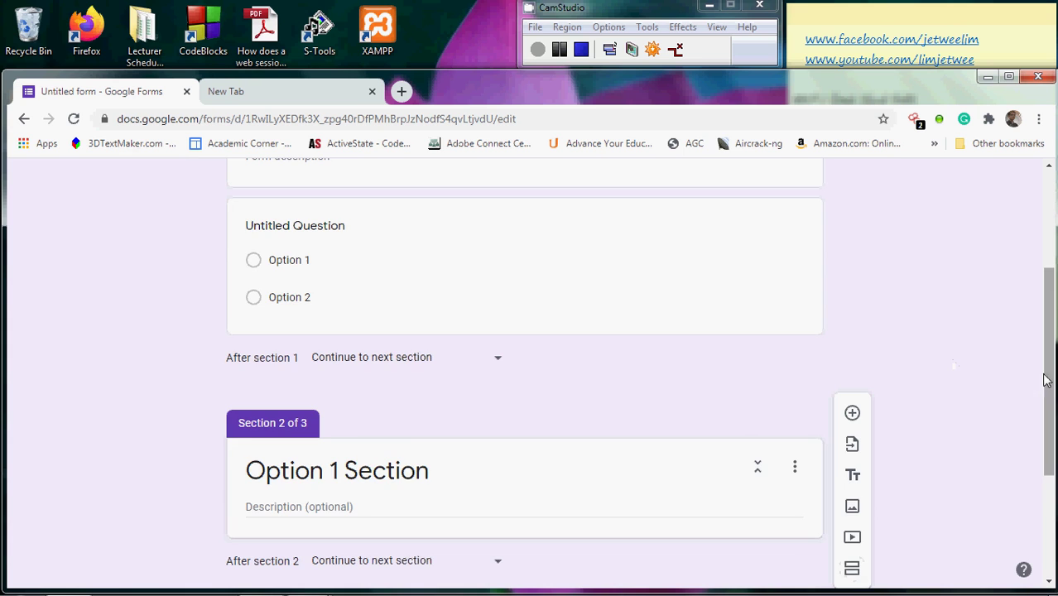
drag(1049, 381, 1047, 497)
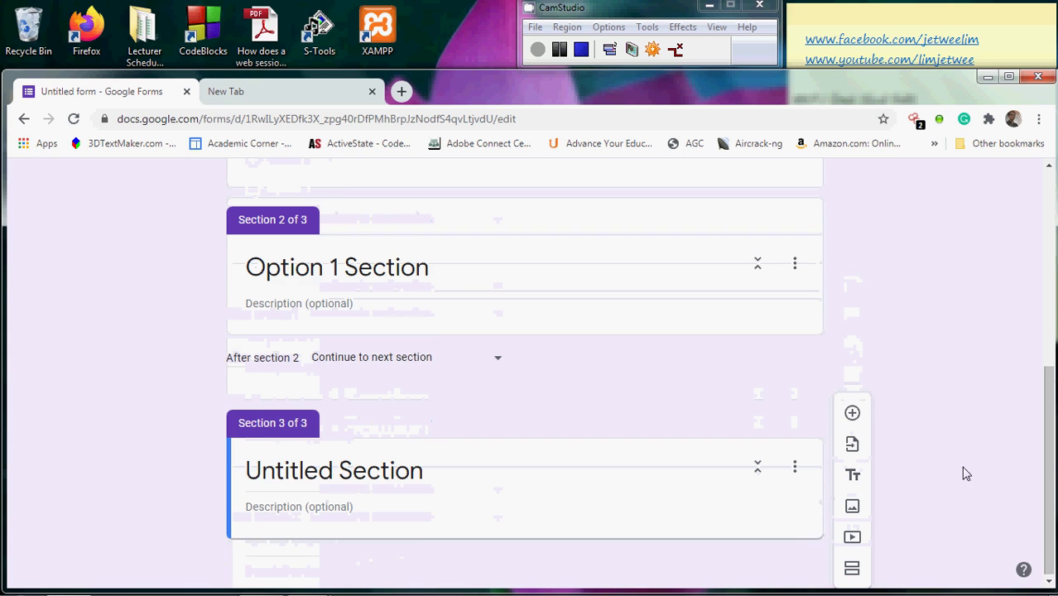
click(332, 467)
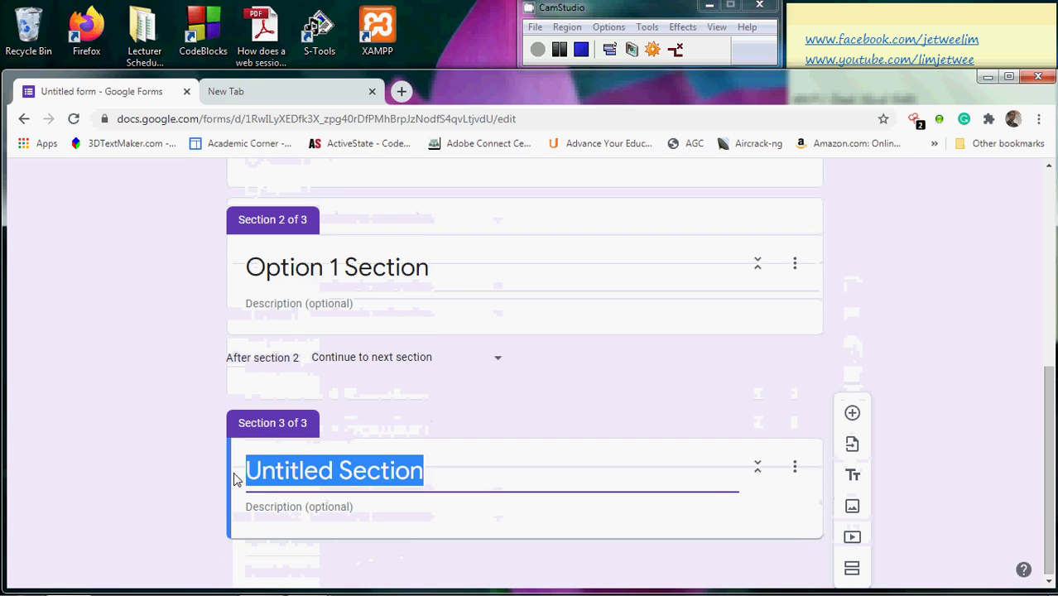
click(308, 460)
drag(307, 460, 312, 472)
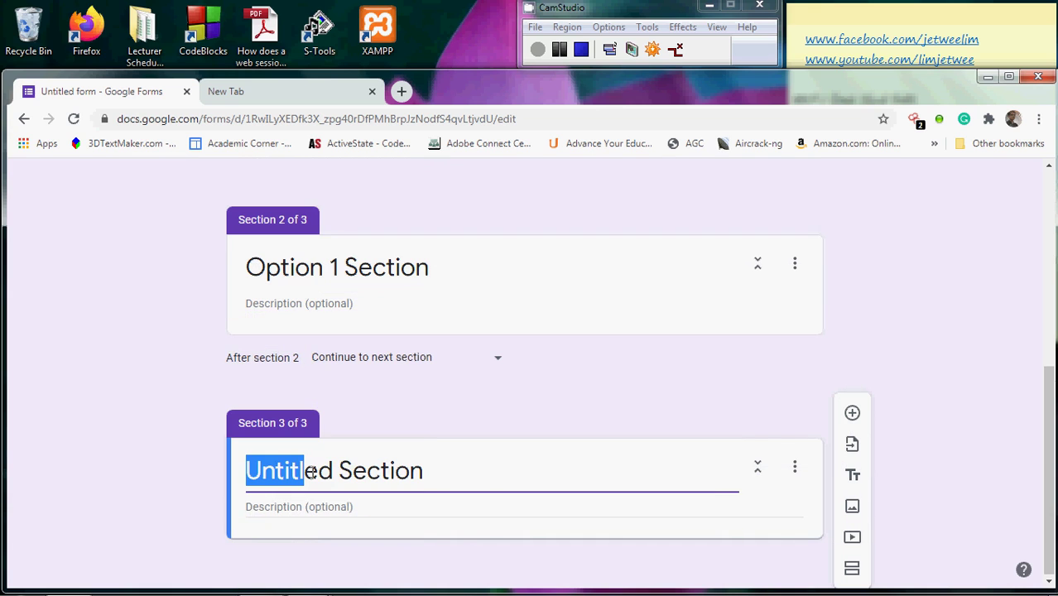
key(BackSpace)
key(Delete)
key(Delete)
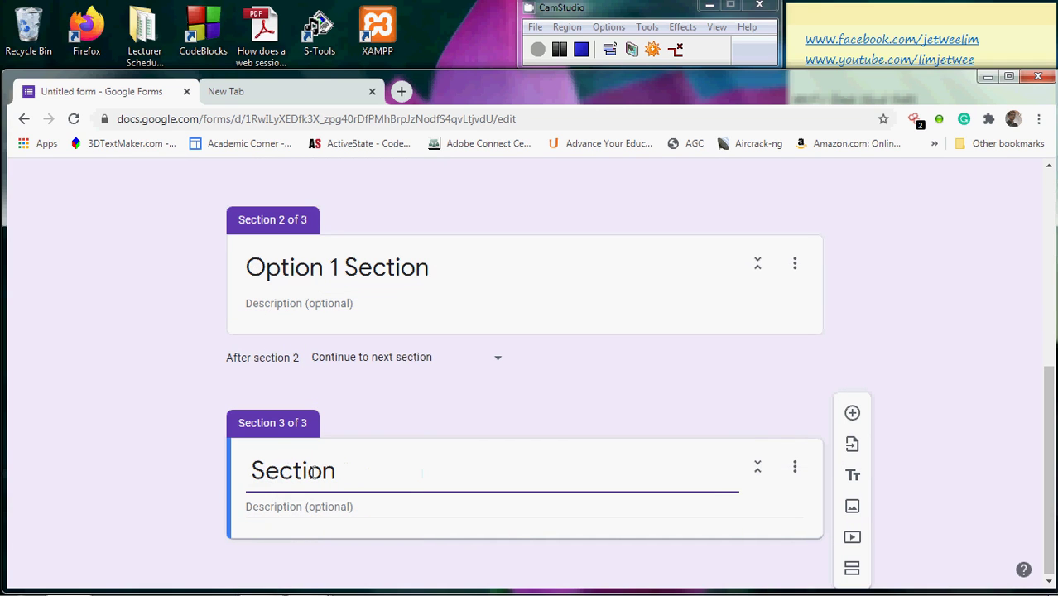
text(Option 2)
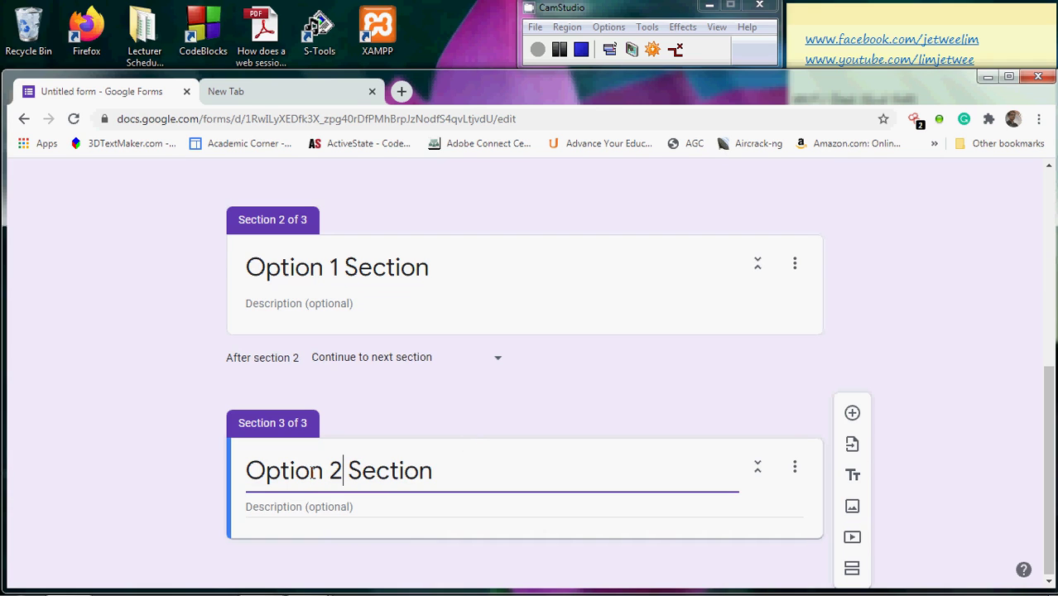
drag(1050, 414, 1047, 203)
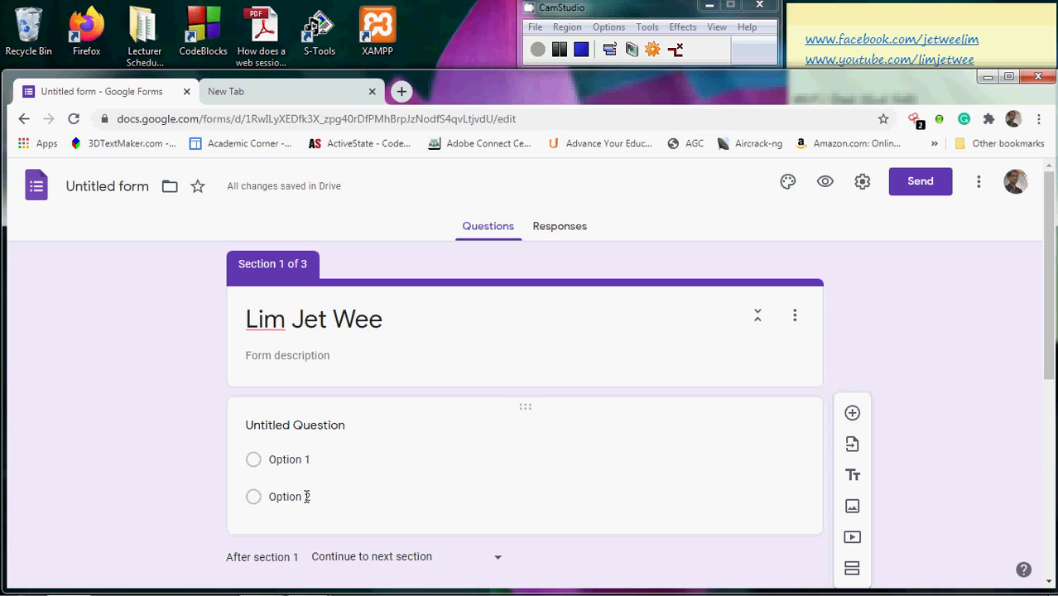
Enable 'Go to section based on answer' on the multiple-choice question
click(524, 468)
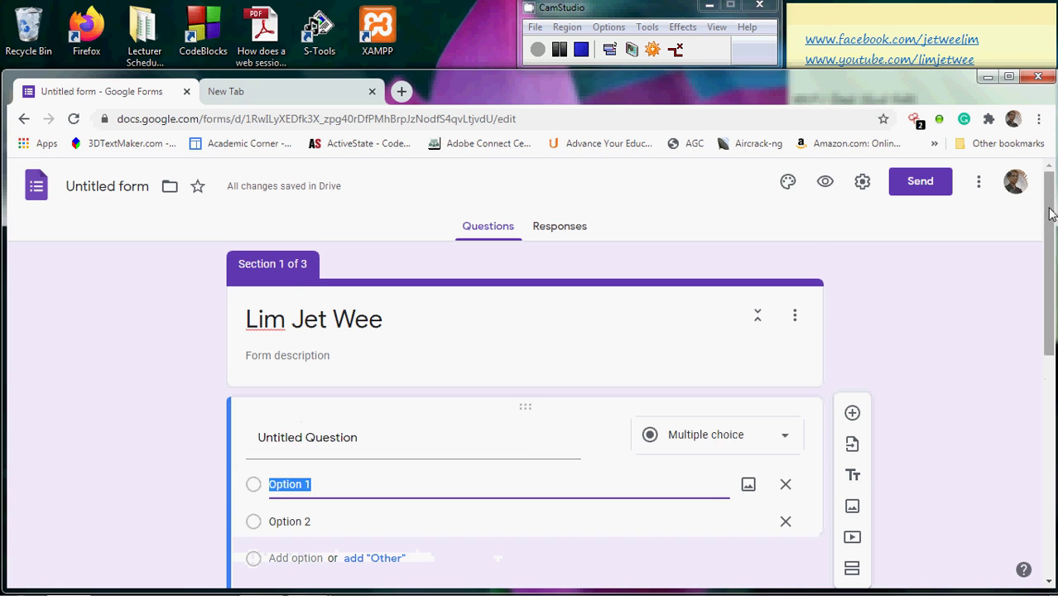
drag(1050, 214, 1050, 313)
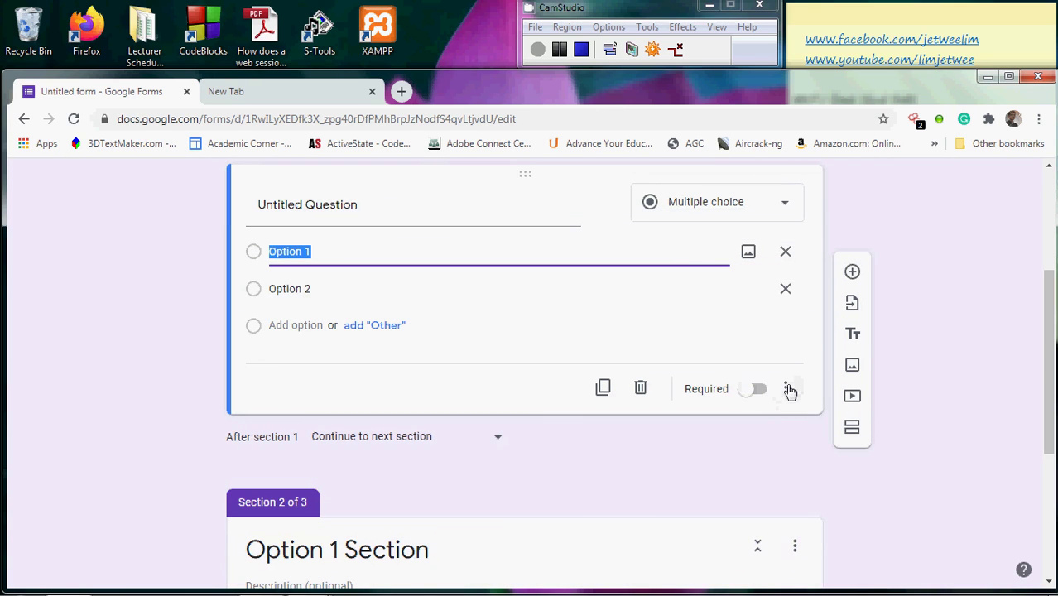
click(788, 389)
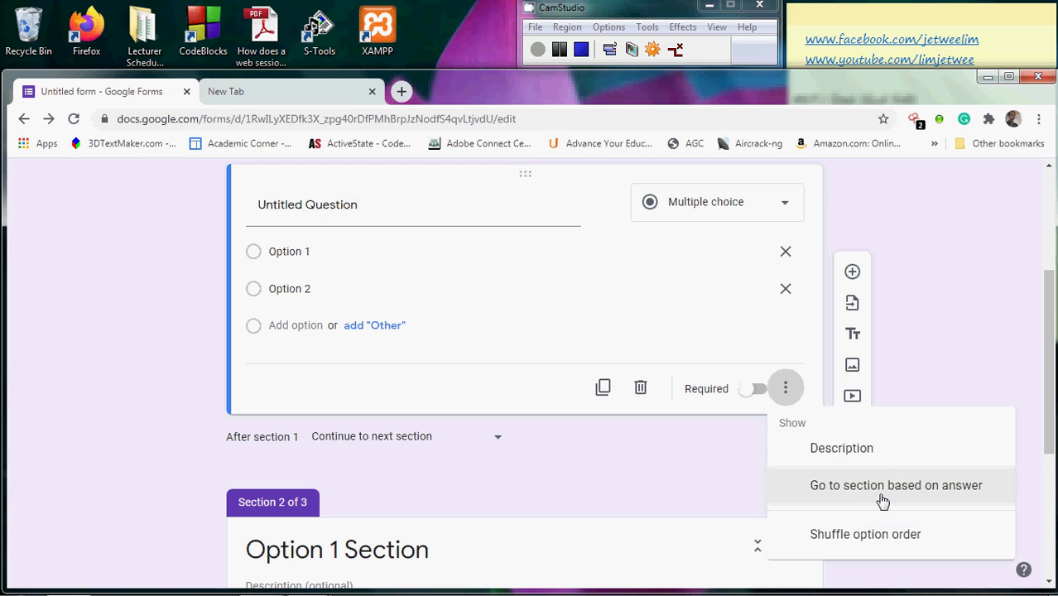
click(883, 501)
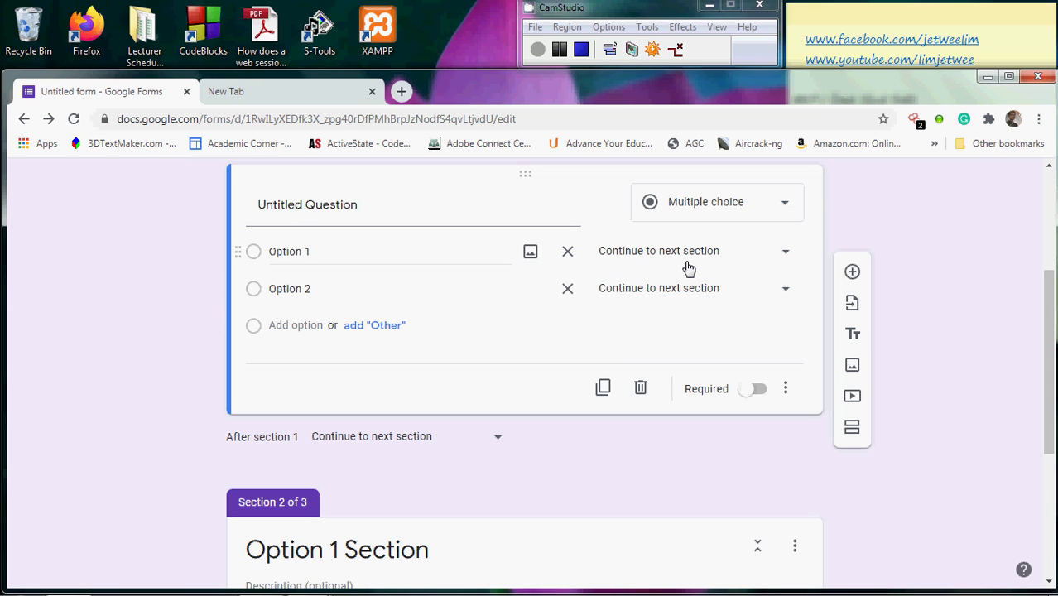
Route Option 1 to section 2 (Option 1 Section) and Option 2 to section 3 (Option 2 Section)
click(785, 262)
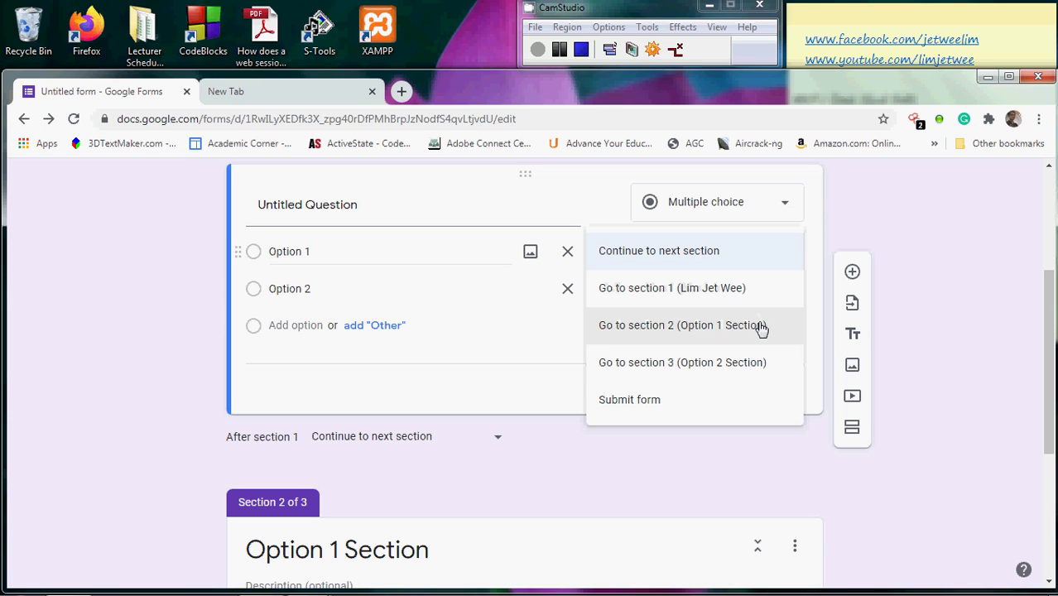
click(761, 329)
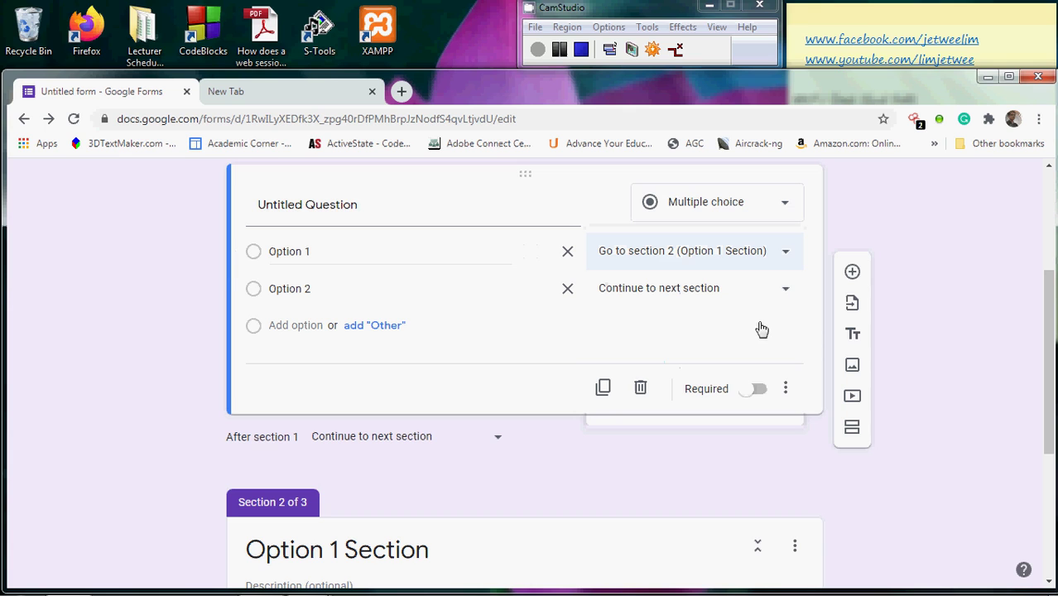
click(789, 295)
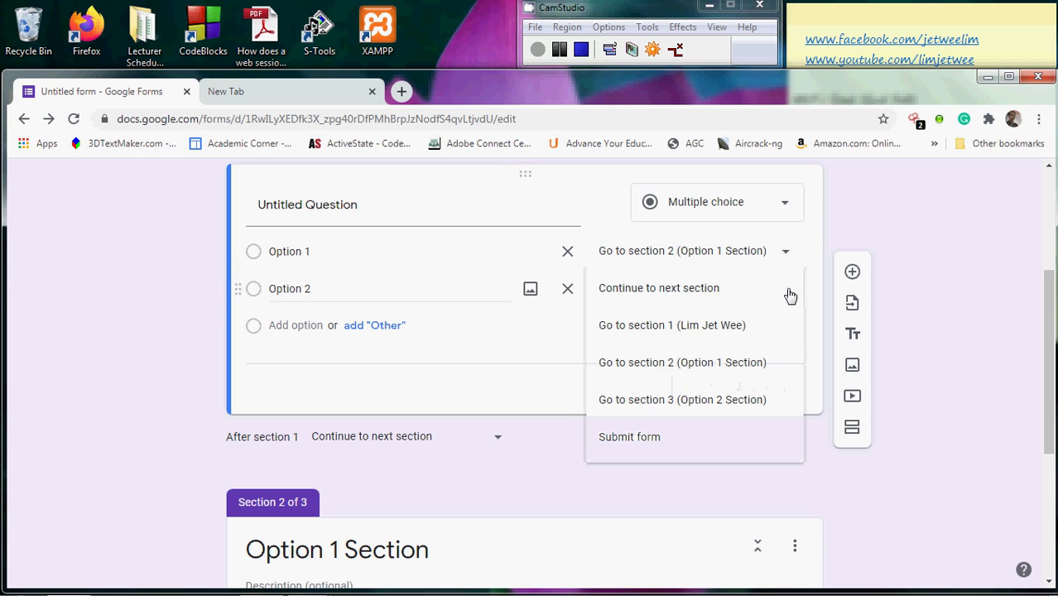
click(766, 400)
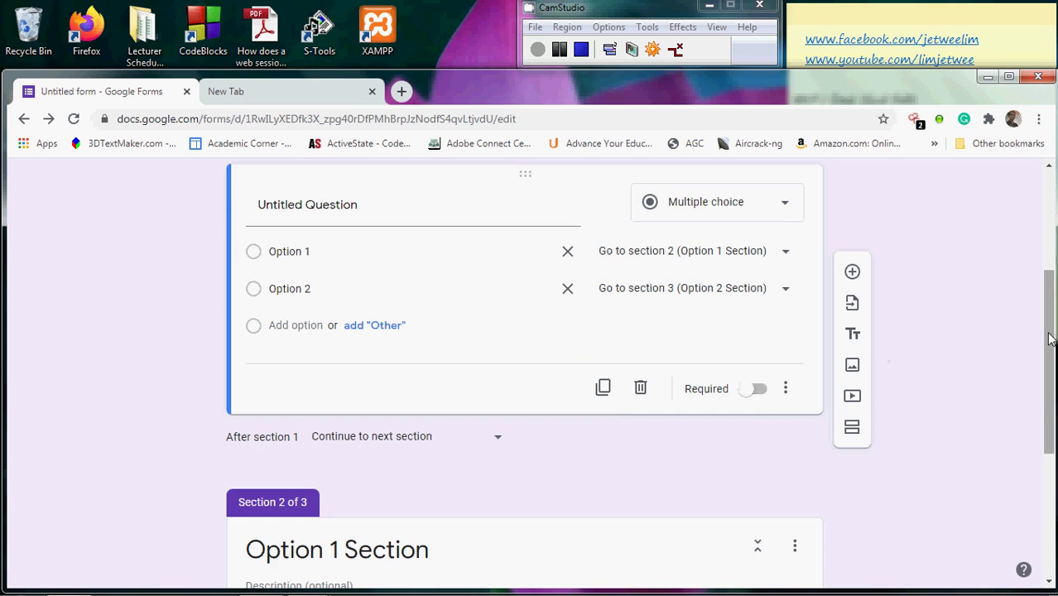
Scroll back to the top of the form editor
drag(1048, 339, 1048, 212)
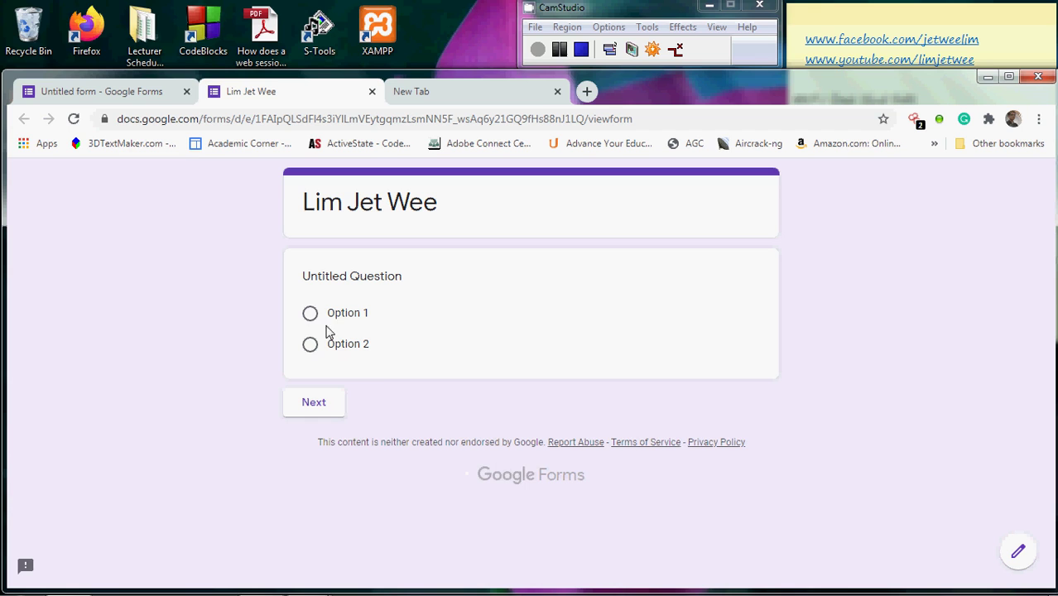
In the preview, try Option 1 then Next, go Back, then Option 2 to reach Option 2 Section
click(310, 315)
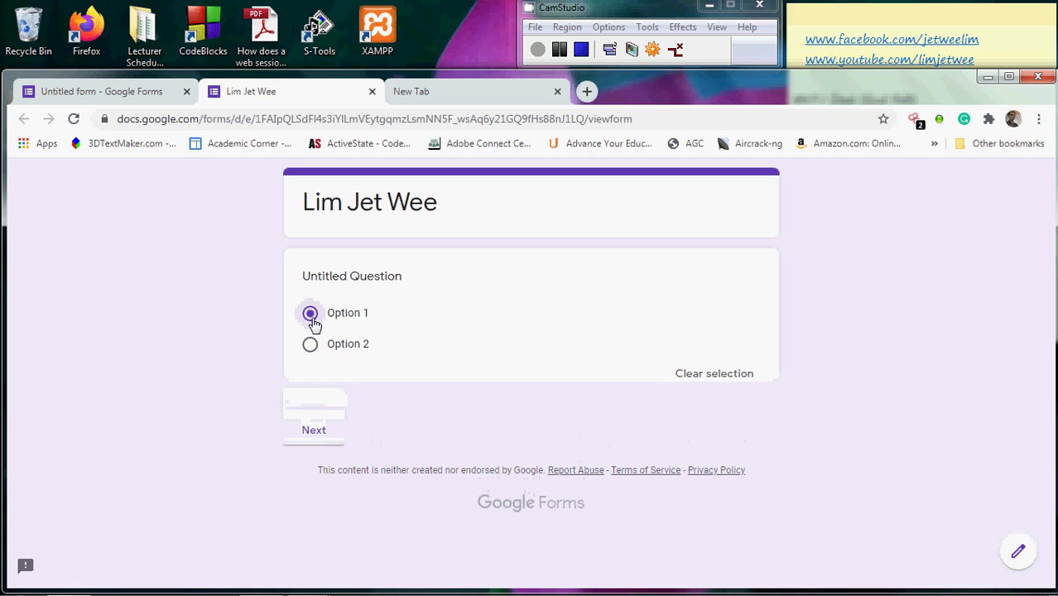
click(322, 439)
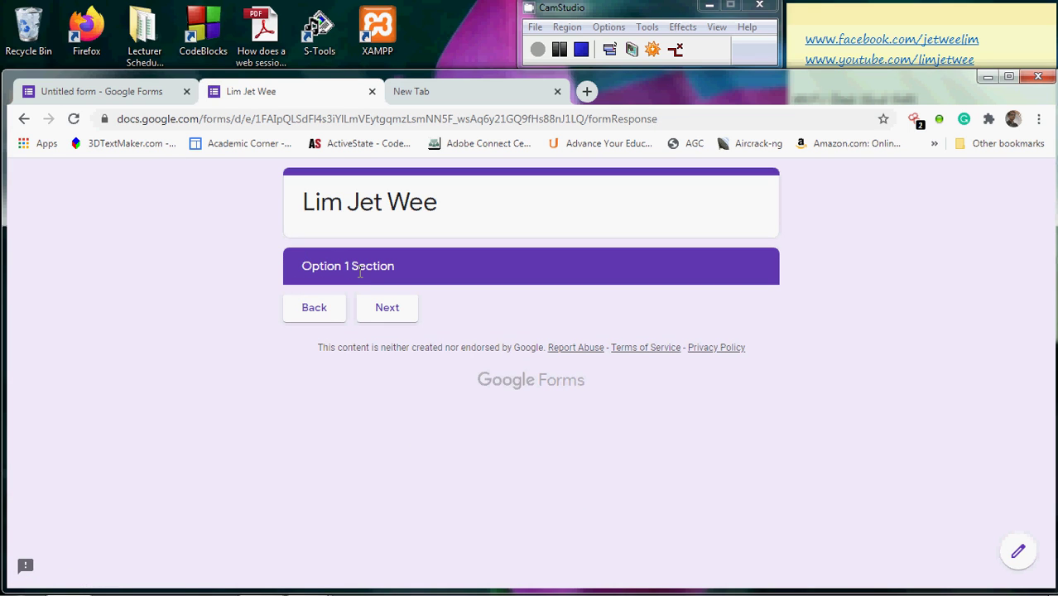
click(325, 315)
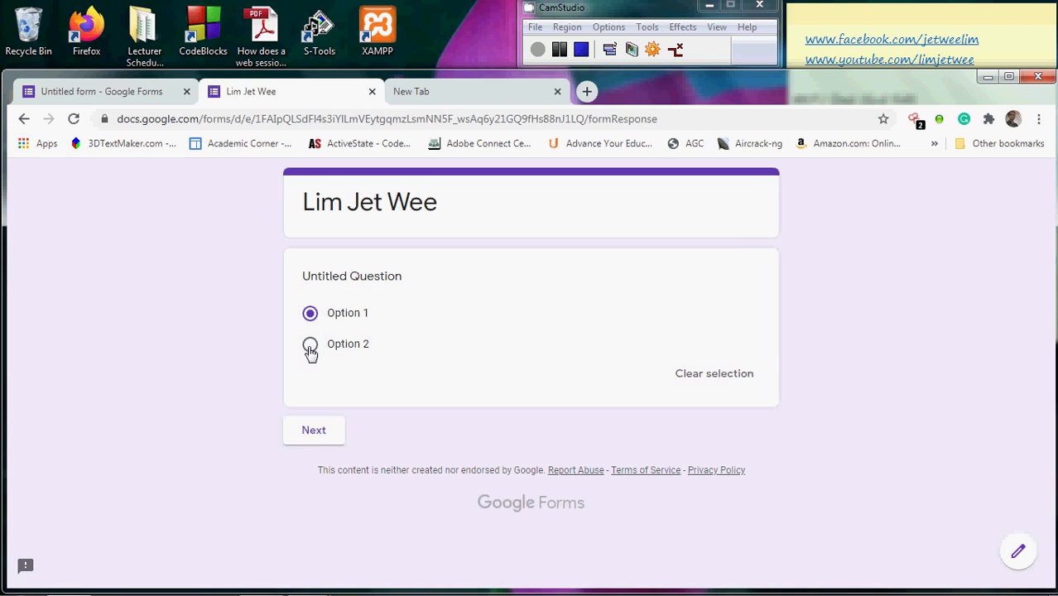
click(310, 349)
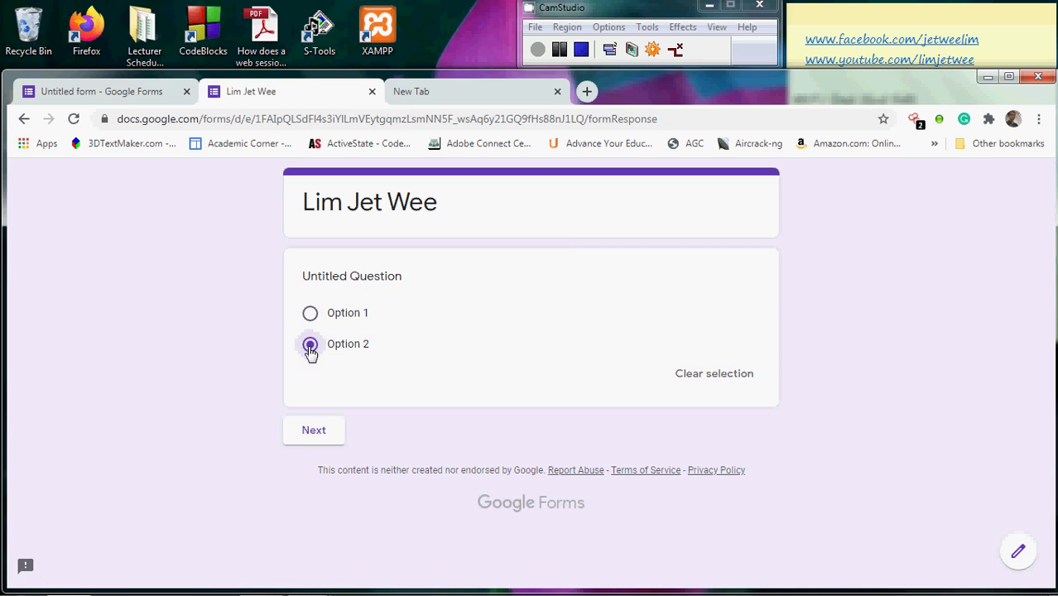
click(328, 440)
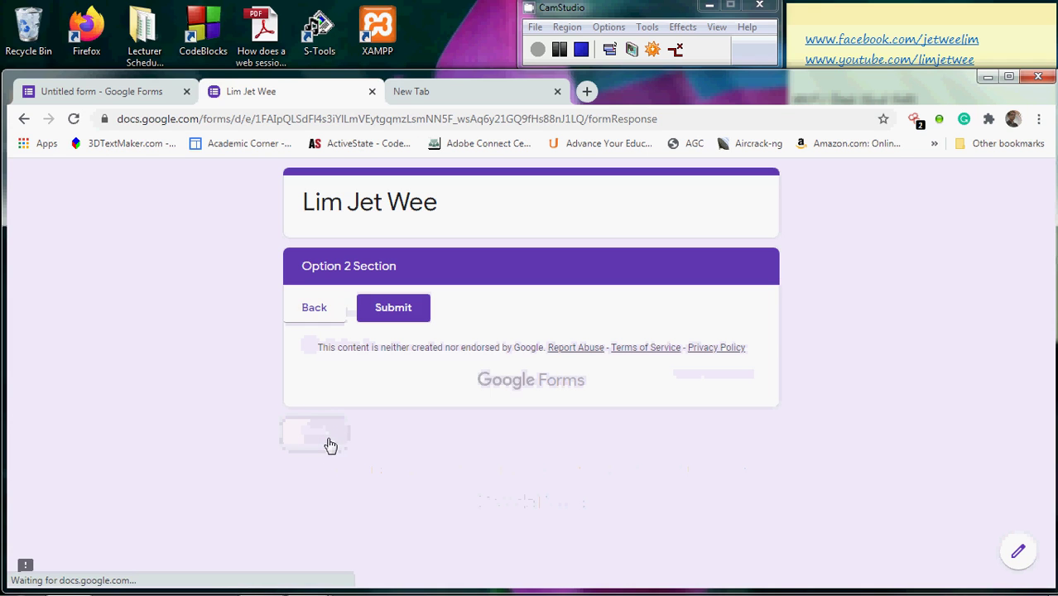